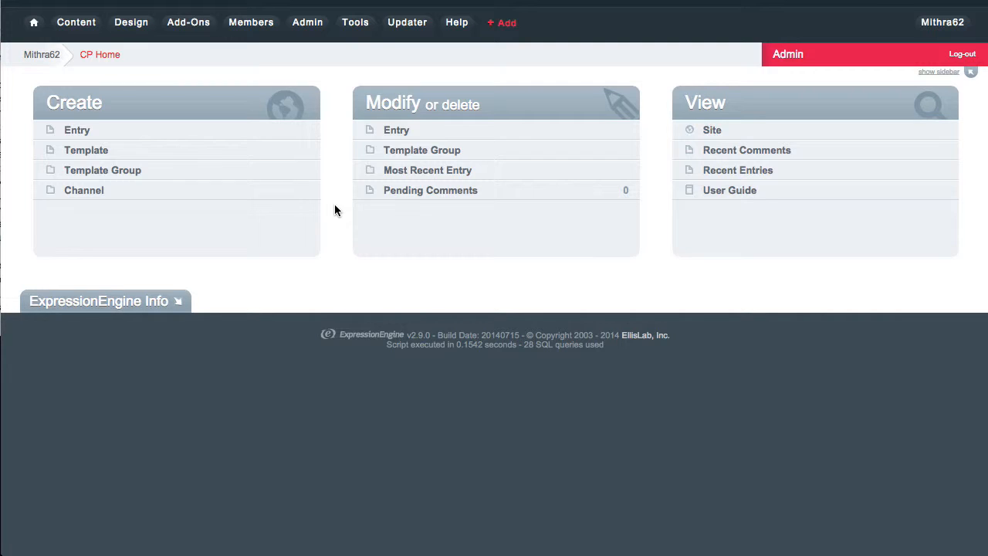
# Step: Confirm Securit:ee - Encrypter appears among the installed fieldtypes under Add-Ons
pyautogui.moveTo(193, 24)
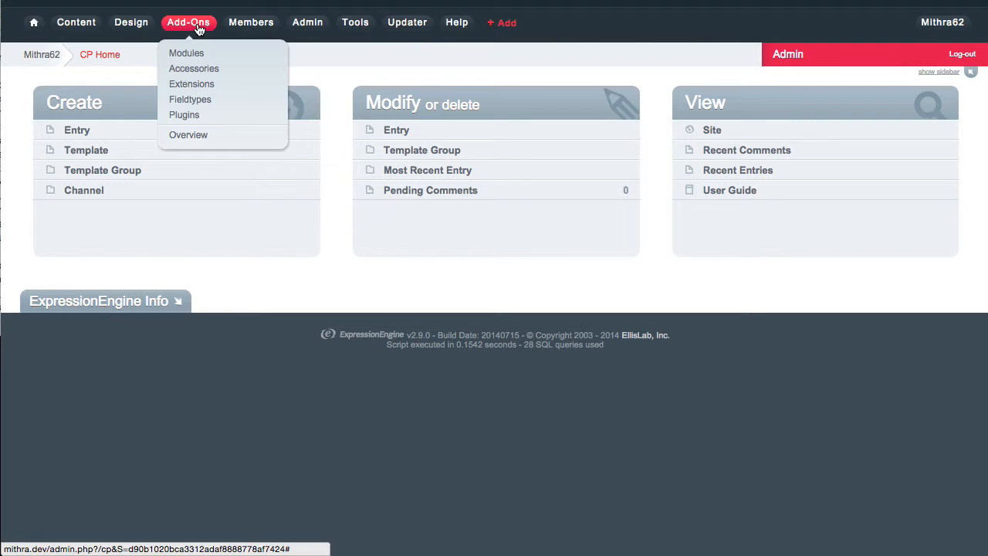
pyautogui.click(189, 101)
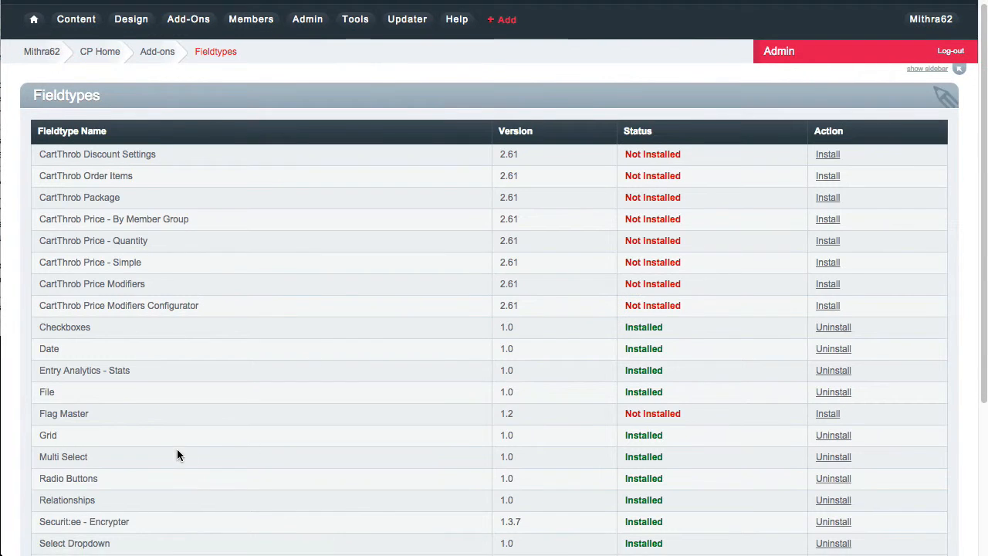
pyautogui.scroll(-2, 176, 448)
pyautogui.moveTo(45, 457); pyautogui.dragTo(128, 459)
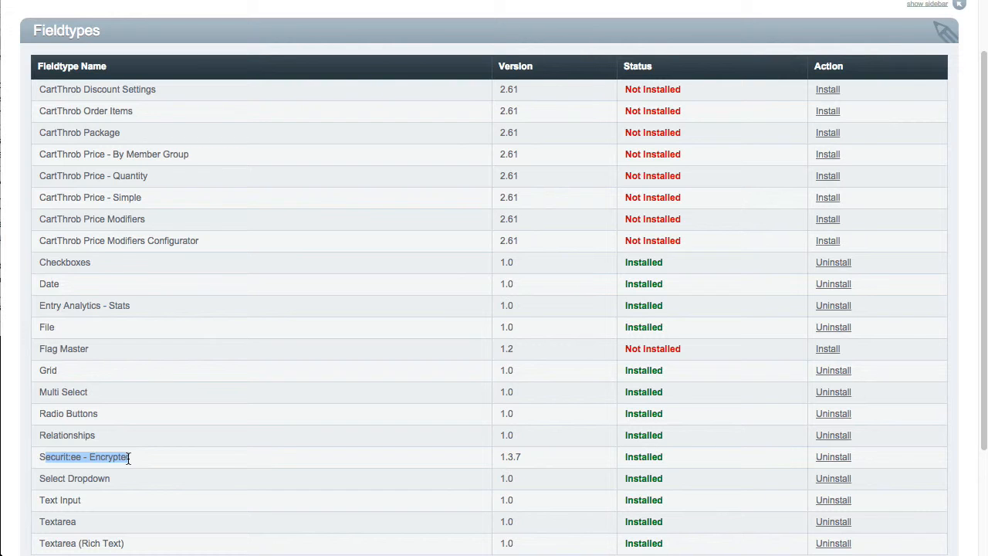
pyautogui.scroll(2, 582, 445)
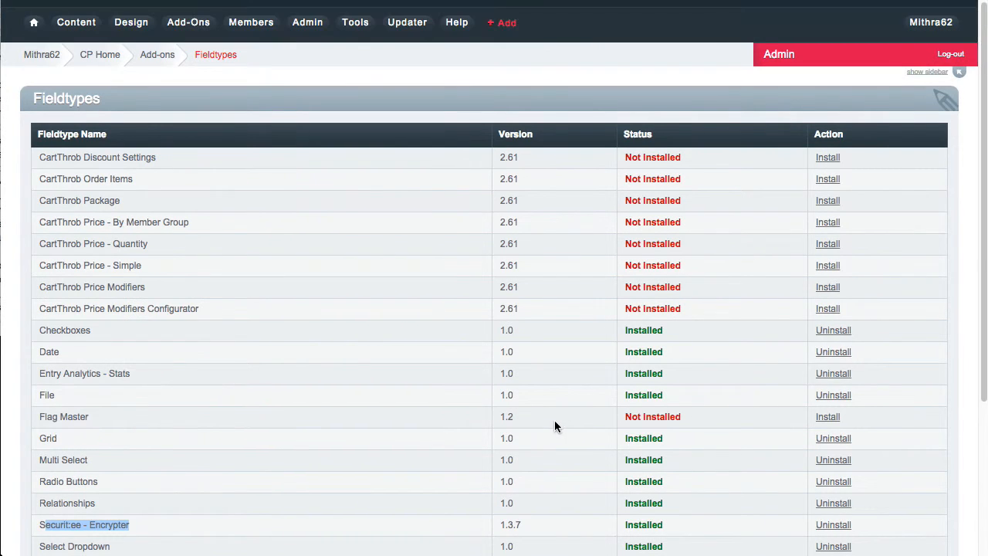
# Step: Go to Admin > Channel Administration > Channel Fields and open the About Us group
pyautogui.moveTo(305, 28)
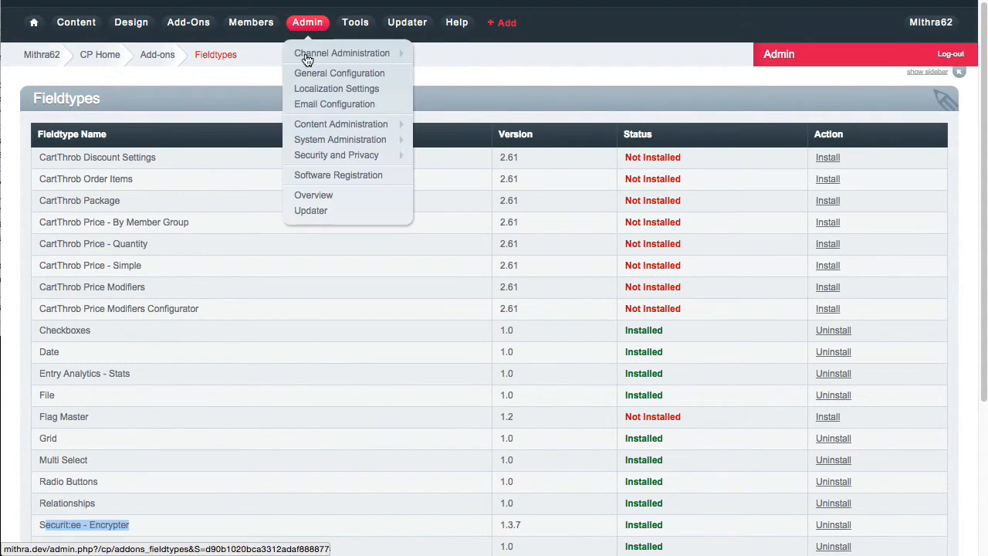
pyautogui.moveTo(308, 60)
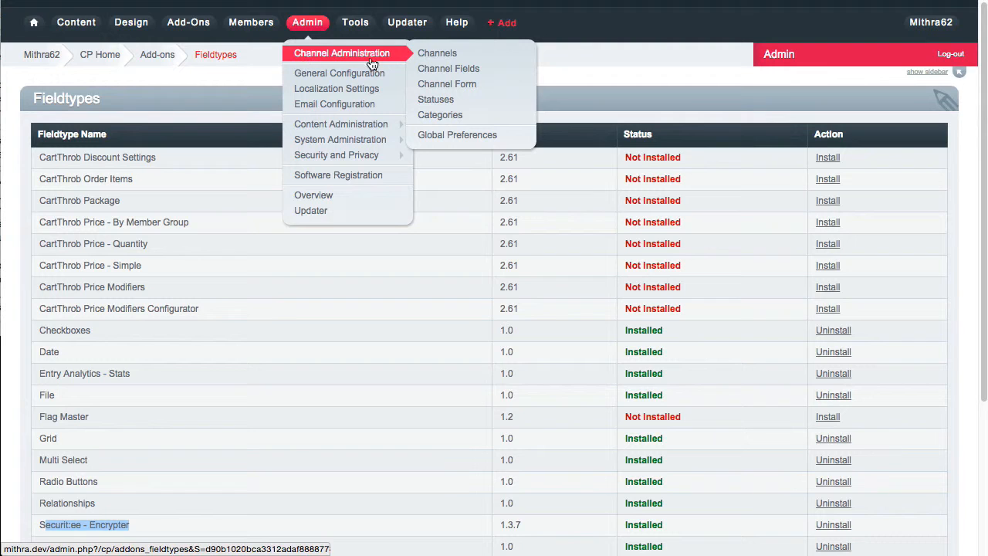
pyautogui.click(459, 69)
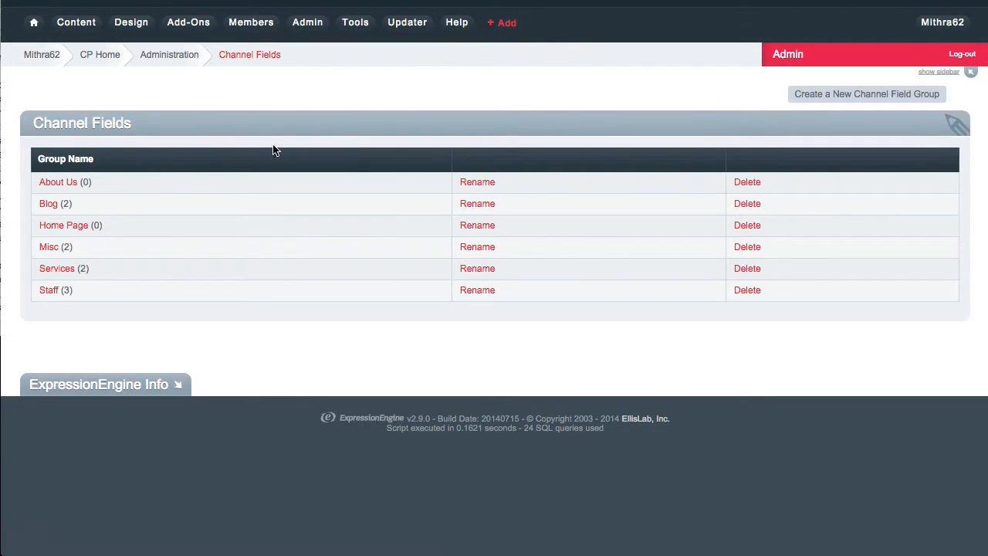
pyautogui.click(57, 185)
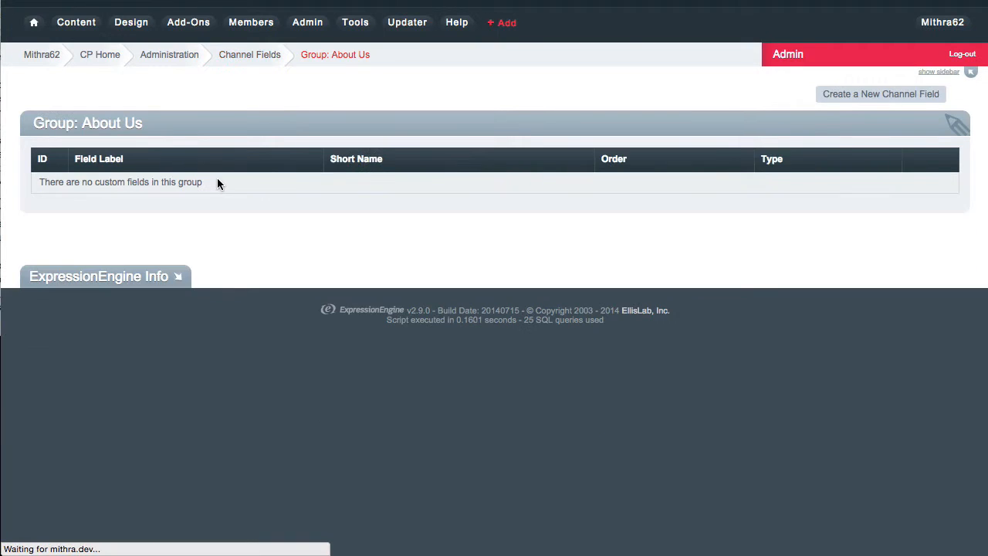
# Step: Start a new About Us channel field of type Securit:ee - Encrypter
pyautogui.click(880, 94)
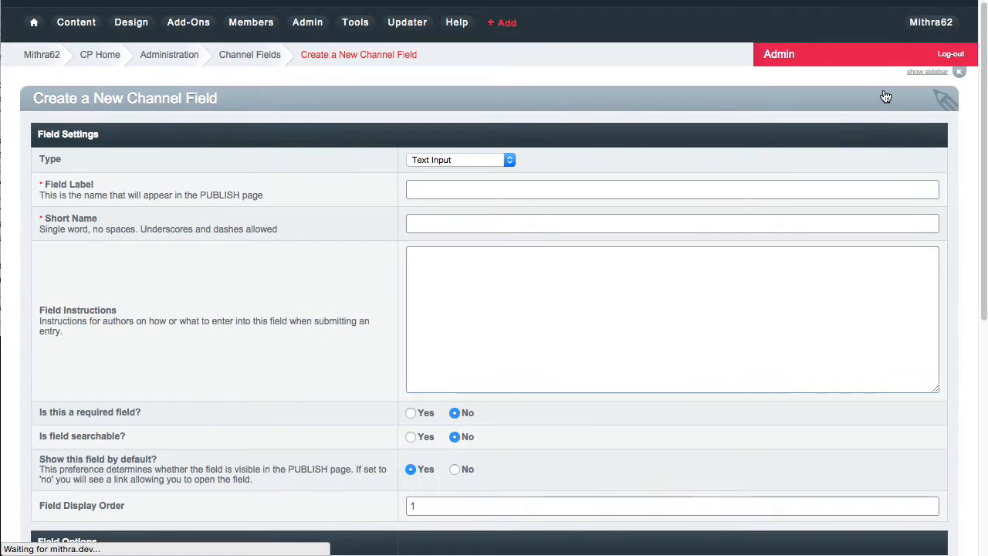
pyautogui.click(509, 159)
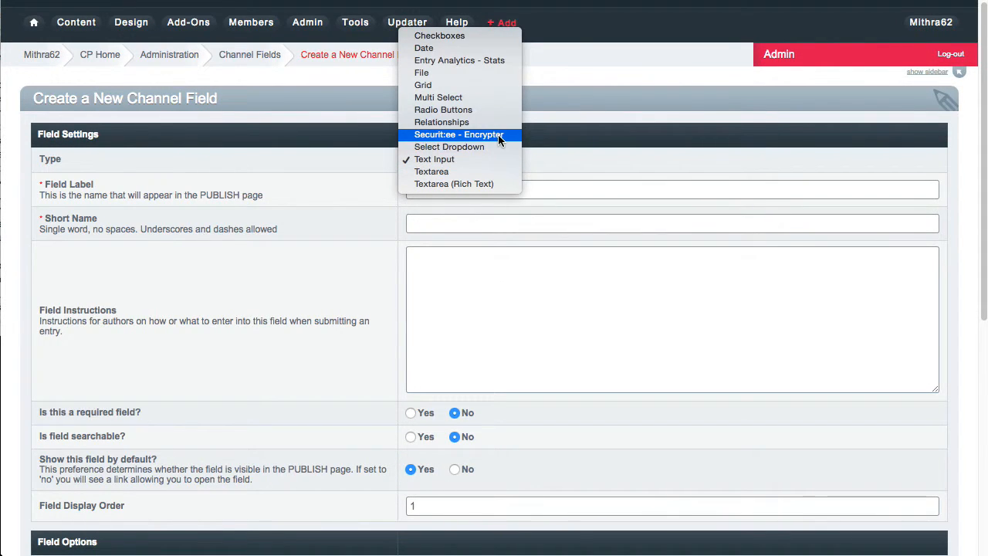
pyautogui.click(498, 136)
pyautogui.scroll(-5, 311, 208)
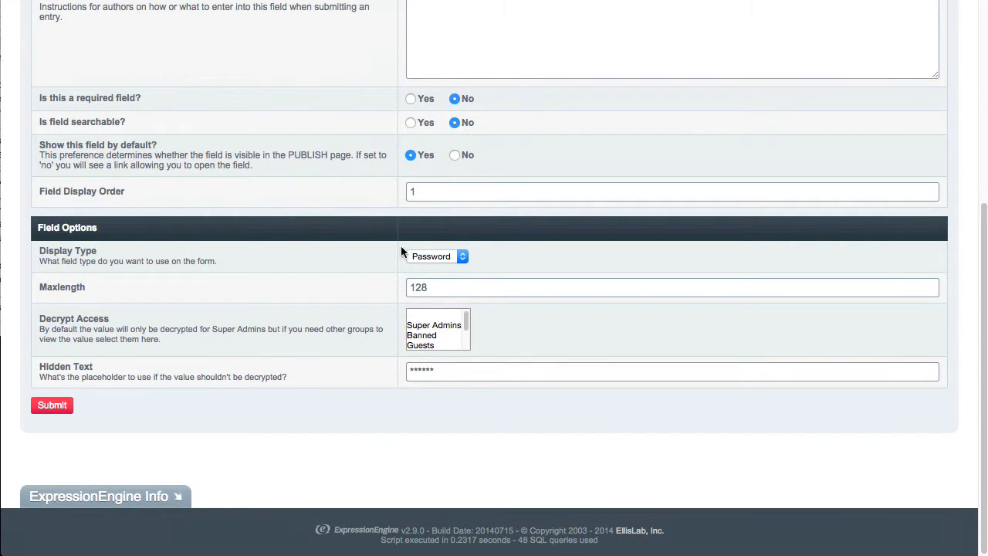
# Step: Set display type to Textarea, select the 128 maxlength, and give Super Admins decrypt access
pyautogui.click(462, 257)
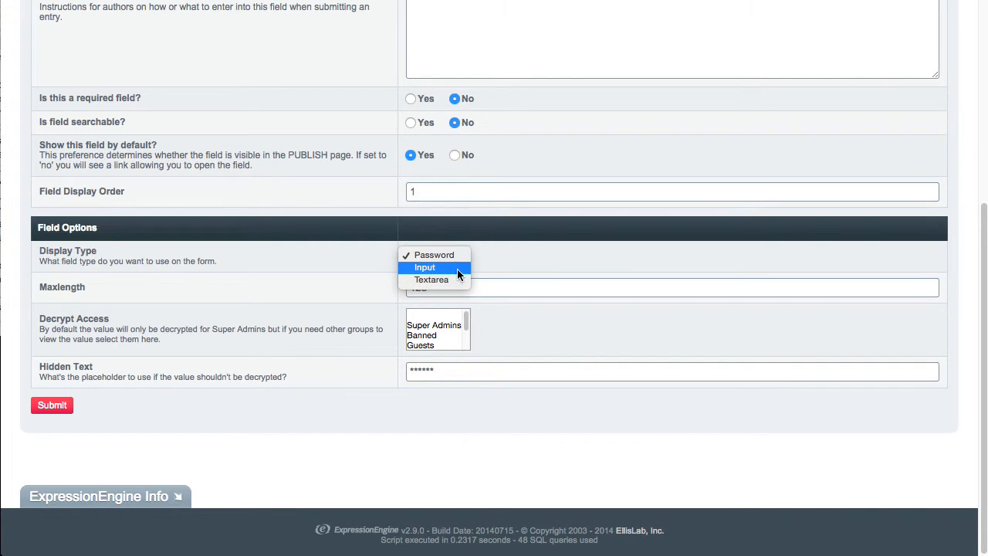
pyautogui.click(504, 252)
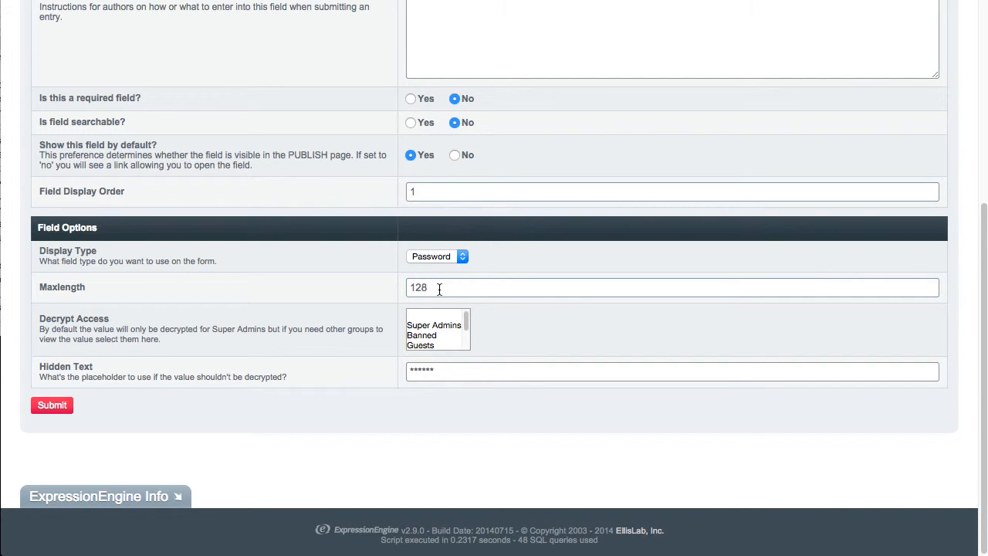
pyautogui.click(463, 256)
pyautogui.click(456, 267)
pyautogui.click(462, 256)
pyautogui.click(461, 270)
pyautogui.click(406, 291)
pyautogui.doubleClick(404, 291)
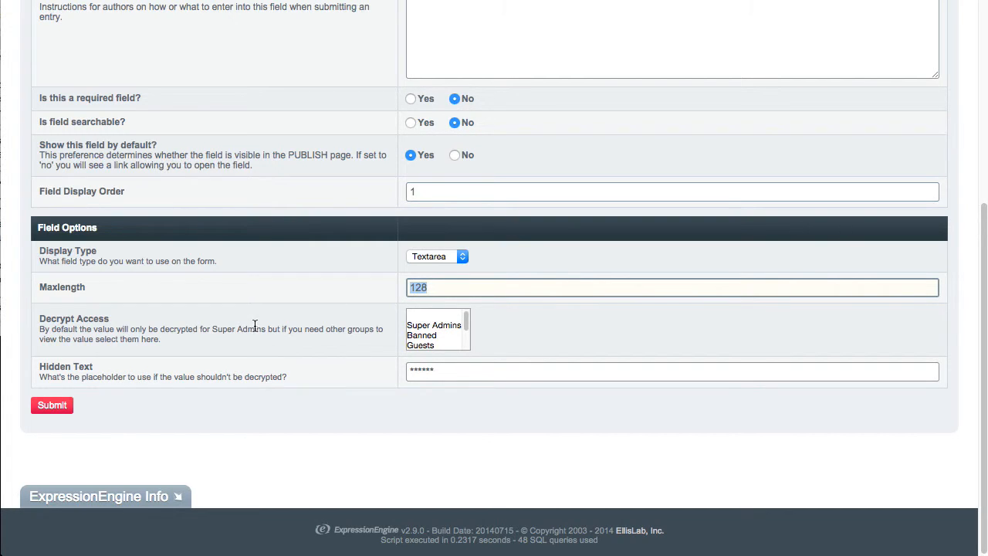
pyautogui.click(440, 323)
# Step: Give the Editor group decrypt access and select the Hidden Text placeholder field
pyautogui.scroll(-1, 438, 328)
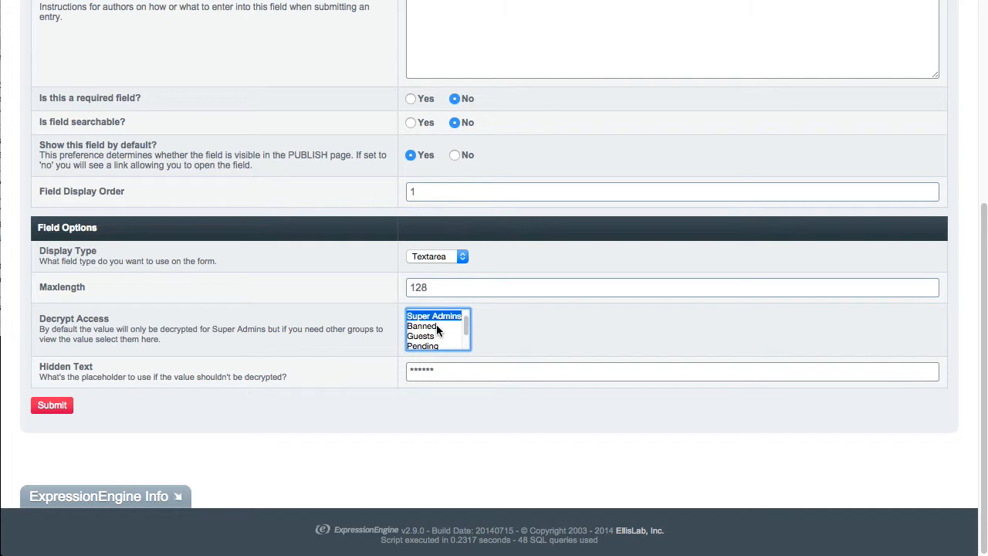
pyautogui.scroll(-1, 437, 330)
pyautogui.click(431, 346)
pyautogui.scroll(5, 435, 335)
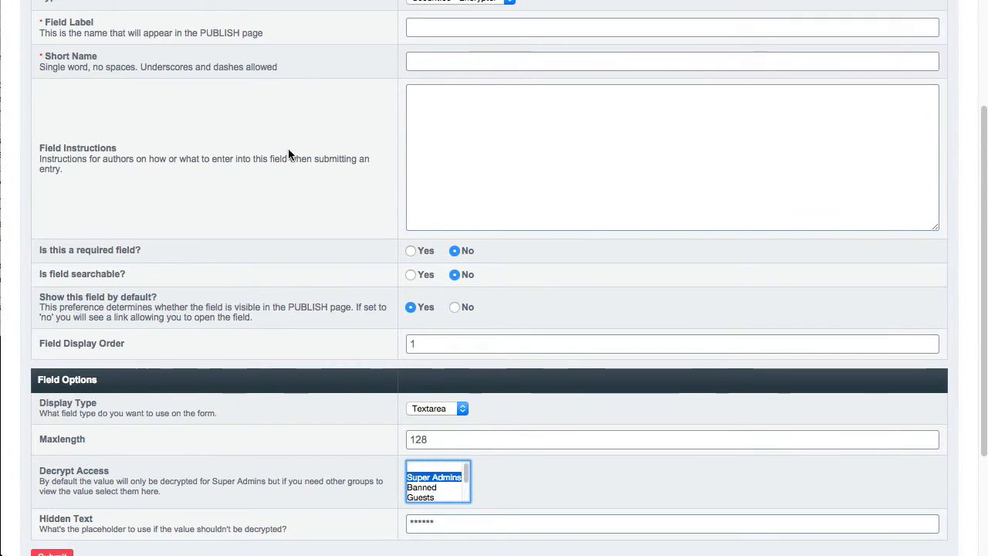
pyautogui.scroll(5, 290, 154)
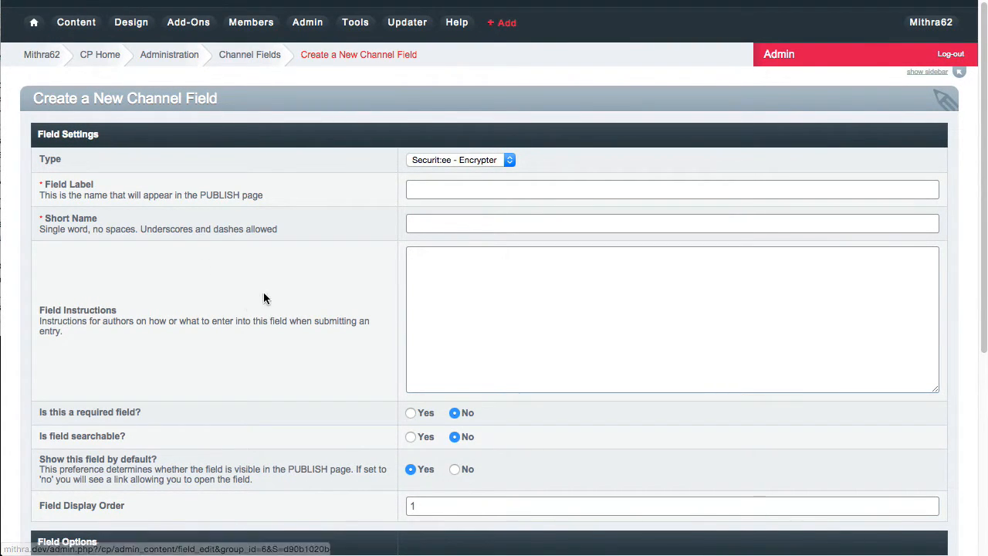
pyautogui.scroll(-10, 293, 297)
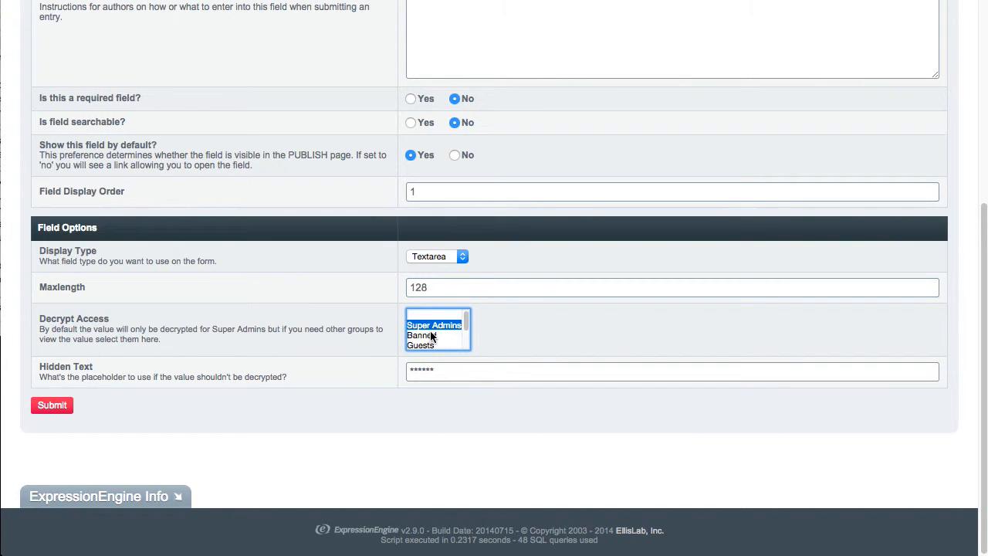
pyautogui.scroll(-2, 429, 331)
pyautogui.scroll(3, 430, 330)
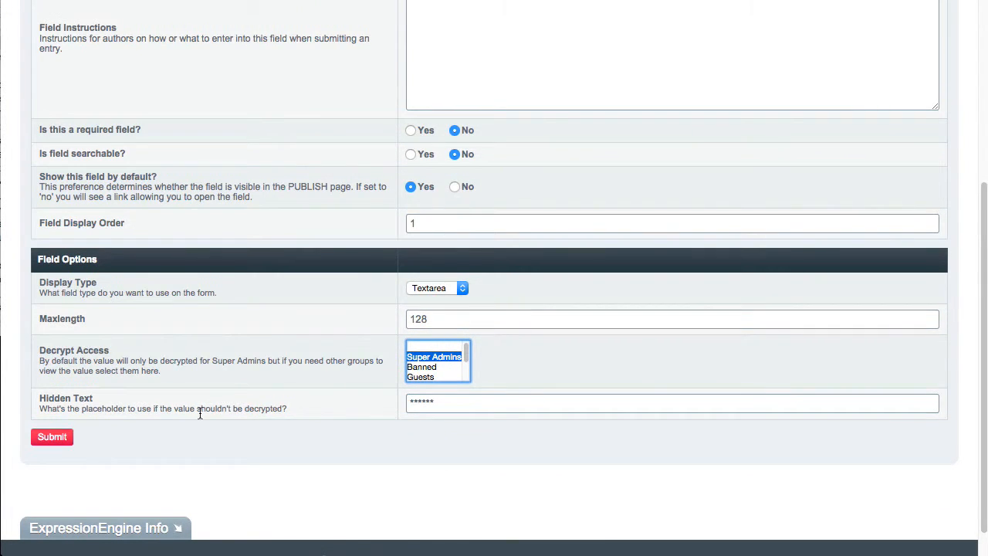
pyautogui.click(474, 405)
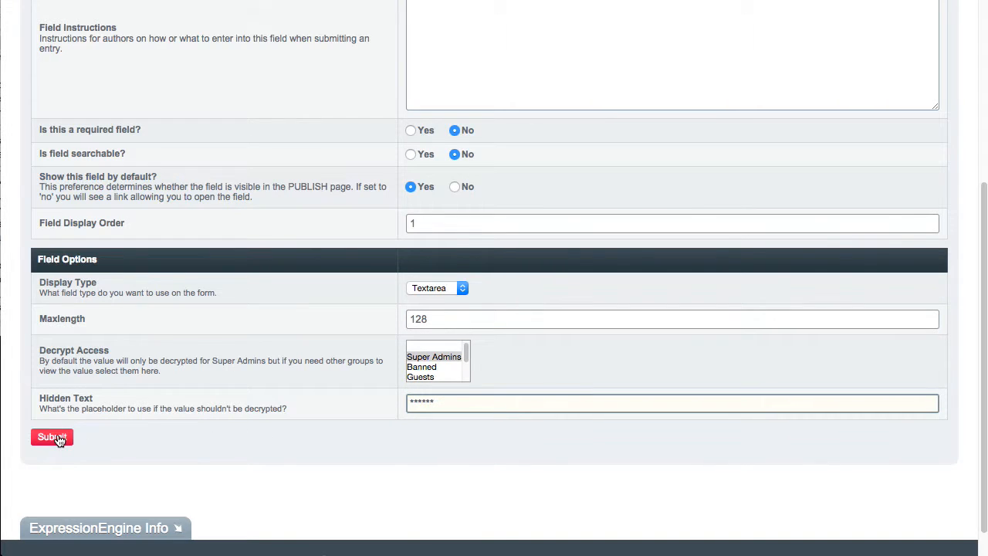
pyautogui.scroll(5, 198, 294)
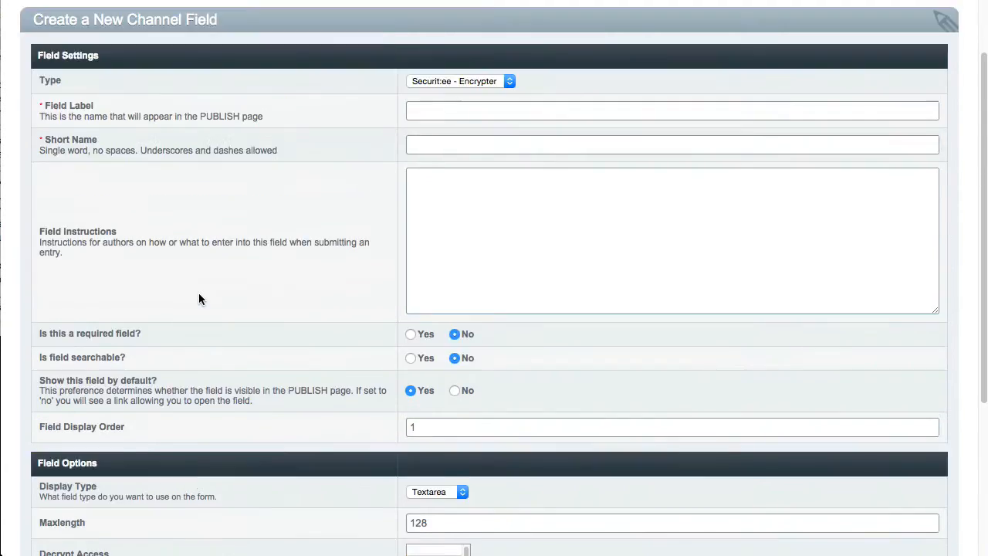
pyautogui.scroll(-3, 199, 295)
pyautogui.scroll(-3, 199, 292)
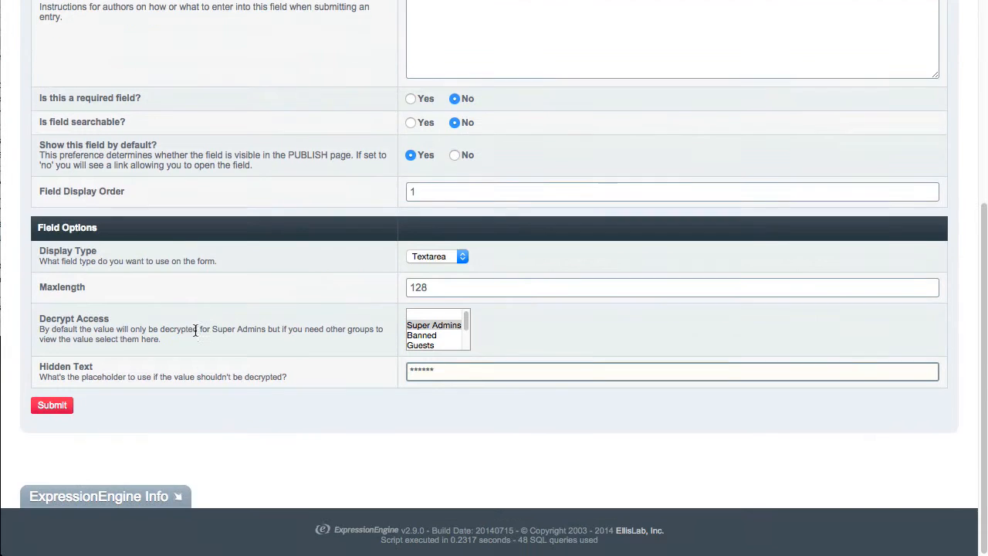
pyautogui.scroll(5, 373, 206)
# Step: Label the field 'Encrypt' with short name encrypt and submit it
pyautogui.click(434, 188)
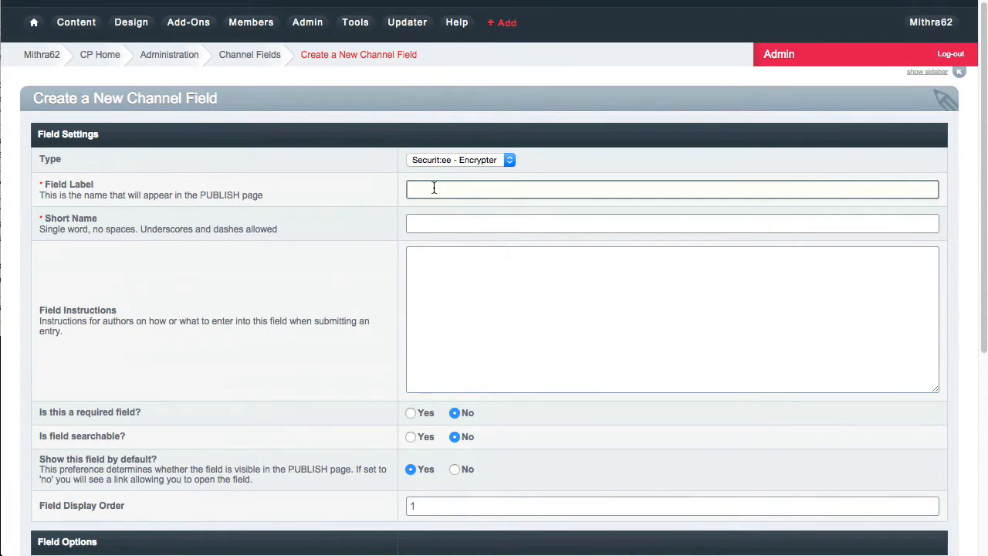
pyautogui.write('Encrypt')
pyautogui.press('Tab')
pyautogui.scroll(-5, 431, 188)
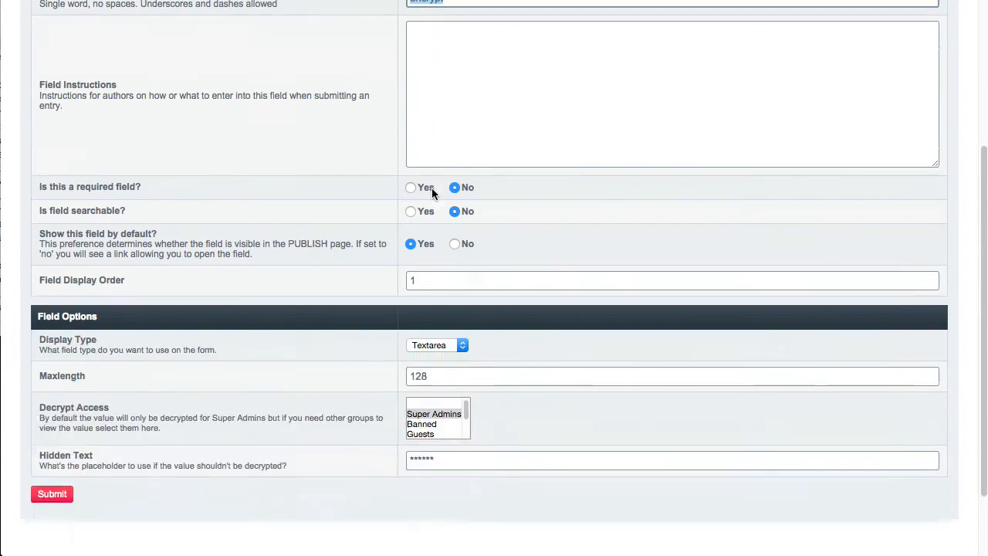
pyautogui.click(54, 404)
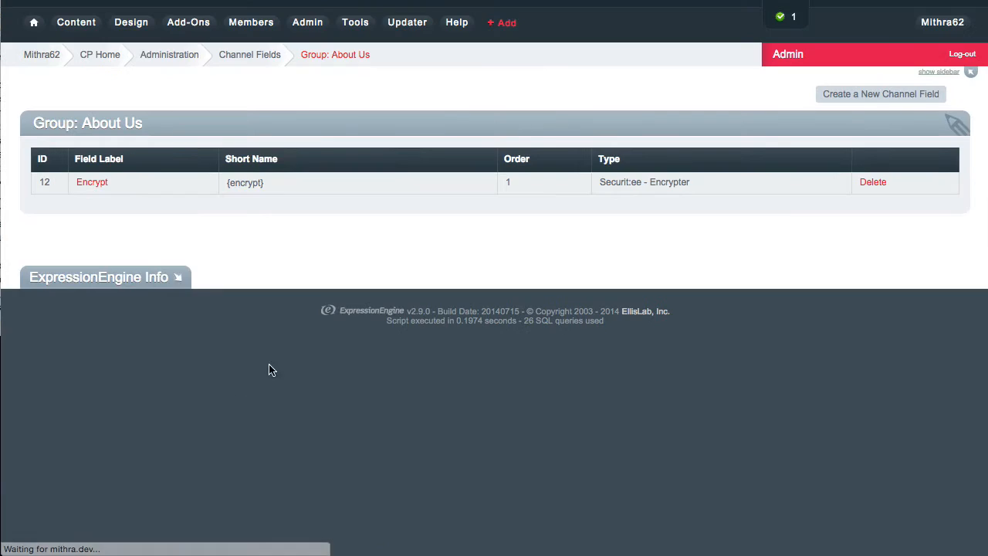
pyautogui.moveTo(75, 24)
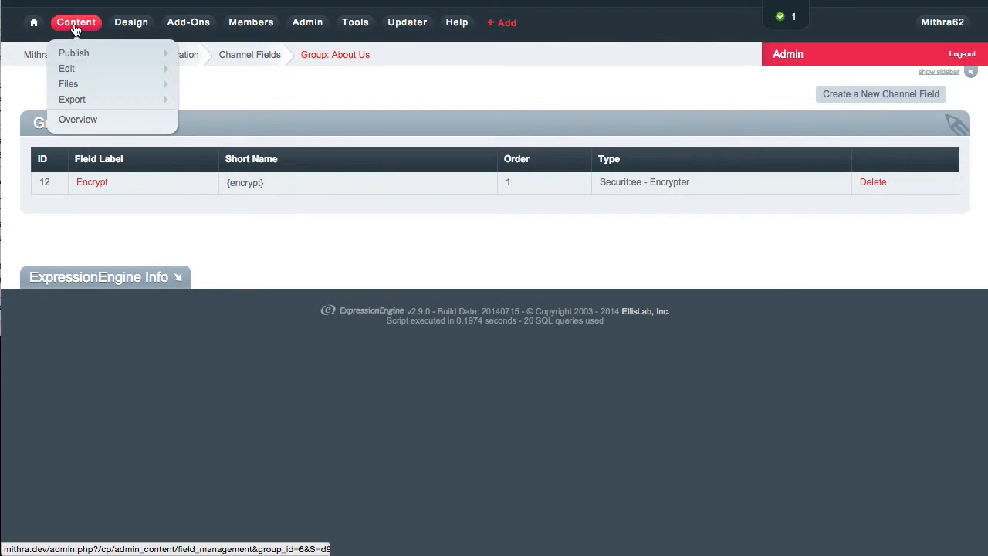
pyautogui.moveTo(80, 52)
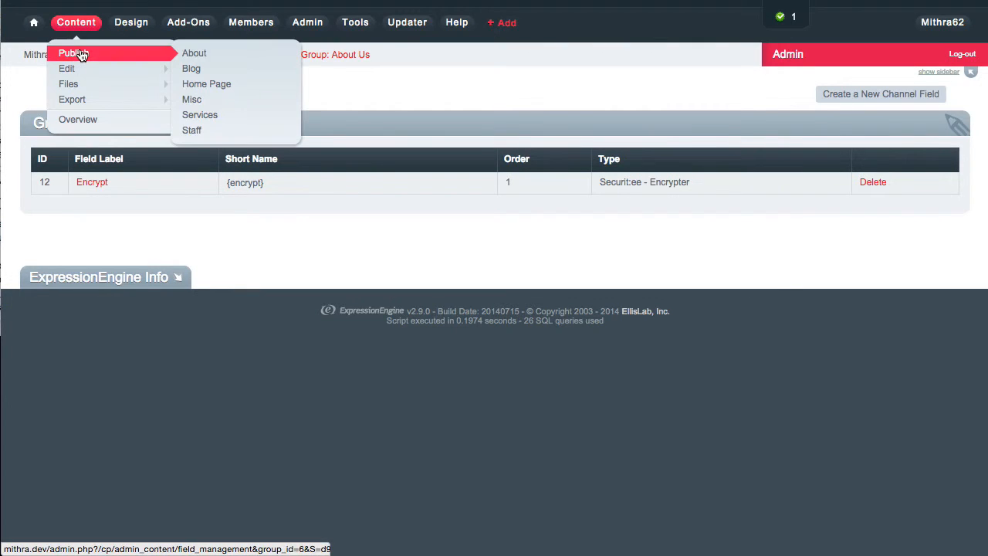
pyautogui.click(203, 52)
pyautogui.click(119, 348)
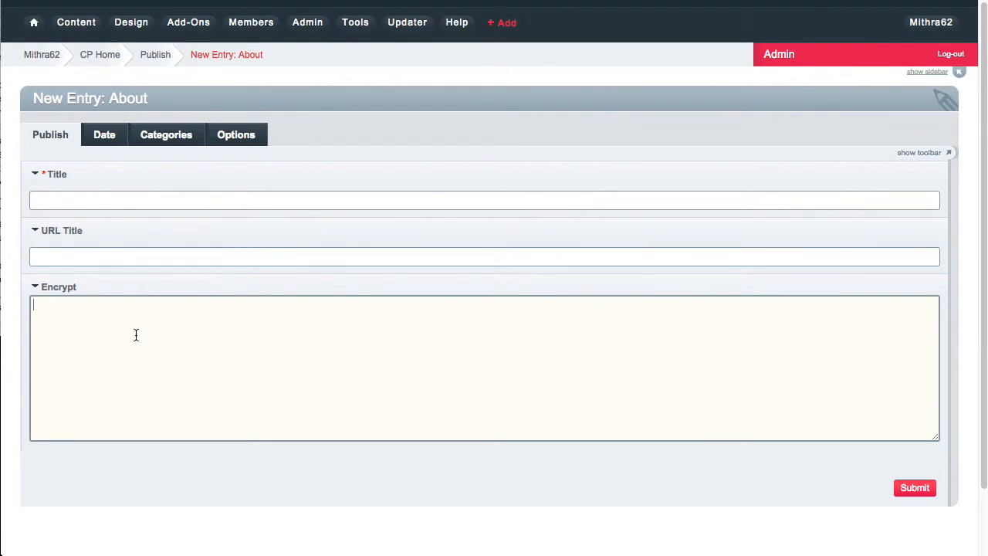
pyautogui.write(';lkdksfkskkkk;')
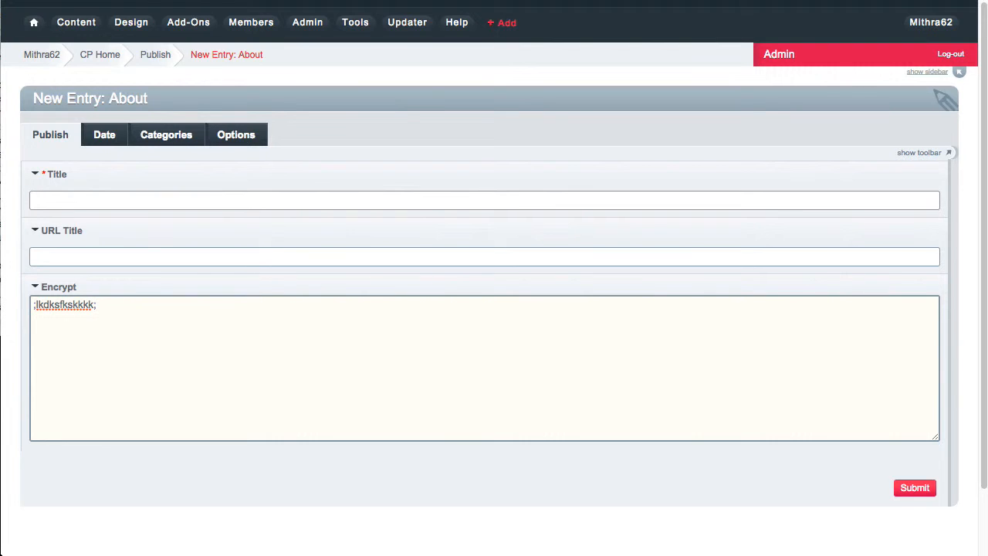
pyautogui.press('super+a')
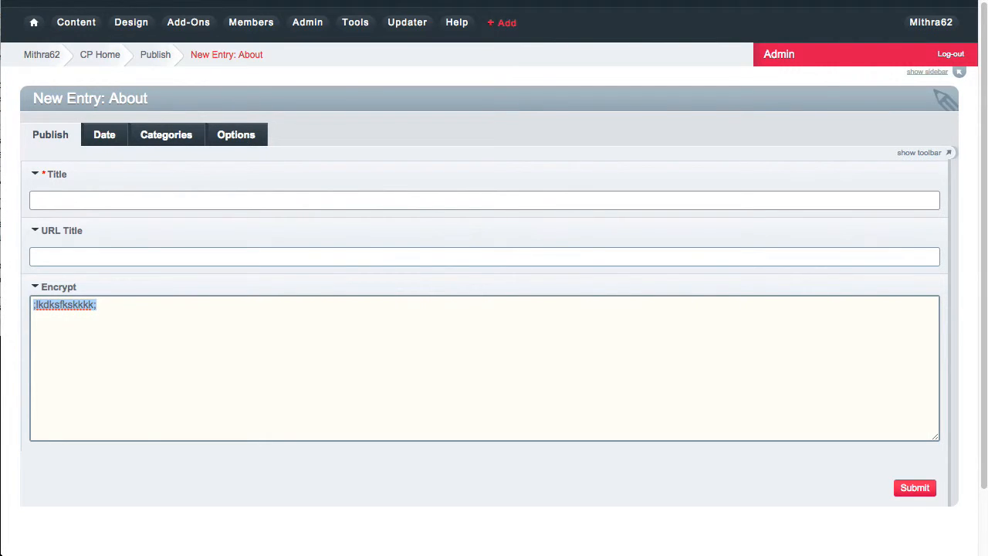
pyautogui.press('BackSpace')
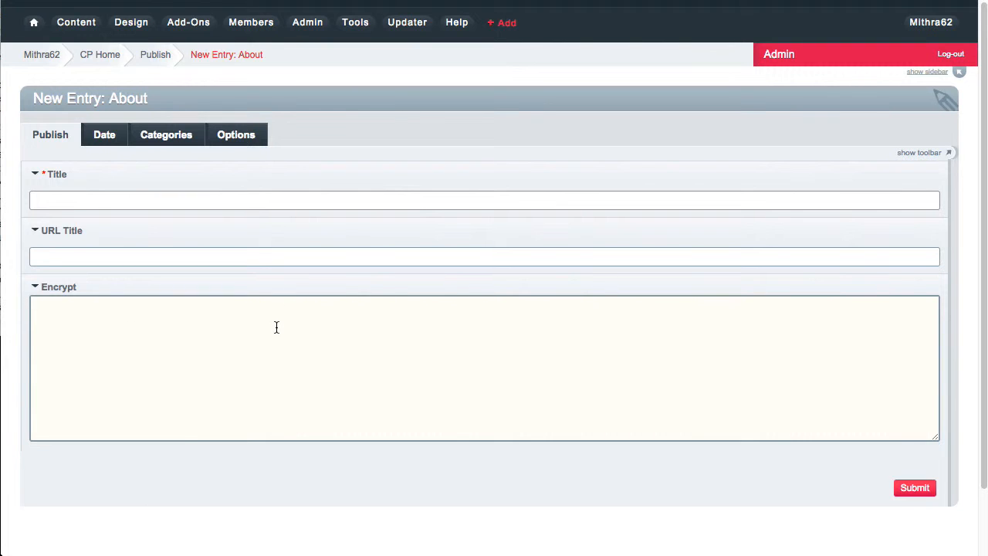
pyautogui.click(308, 23)
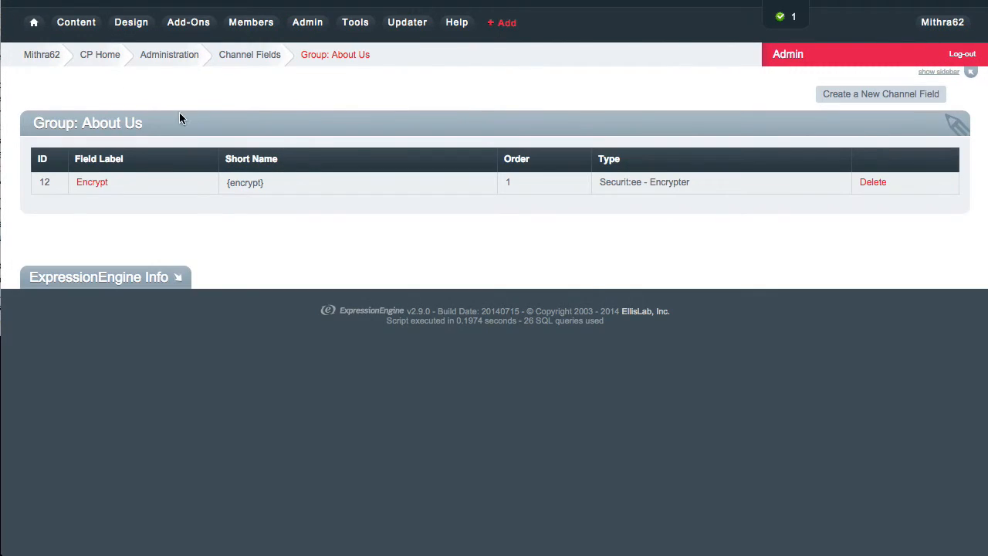
# Step: Change the Encrypt field's display type from Textarea to Password and update it
pyautogui.click(94, 183)
pyautogui.scroll(-5, 452, 280)
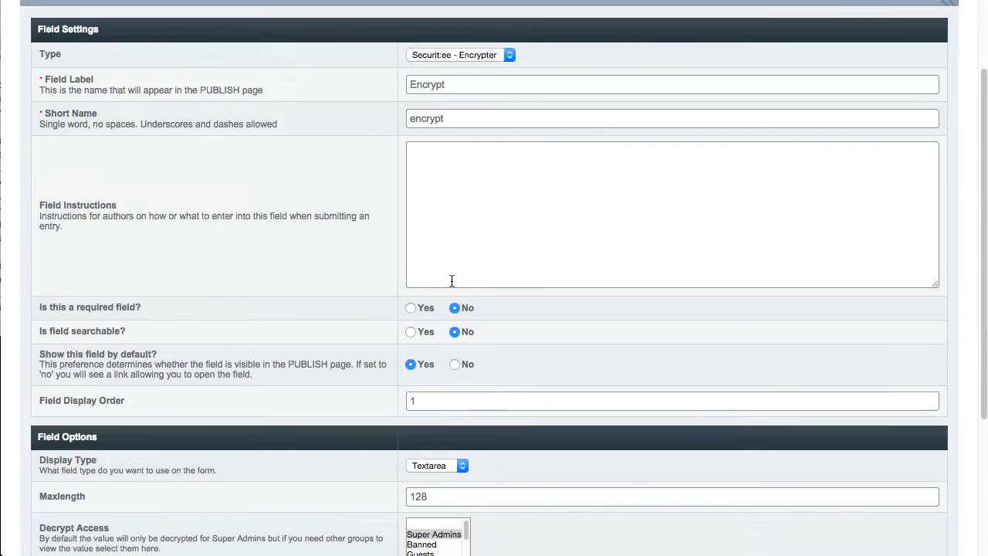
pyautogui.click(459, 254)
pyautogui.click(434, 231)
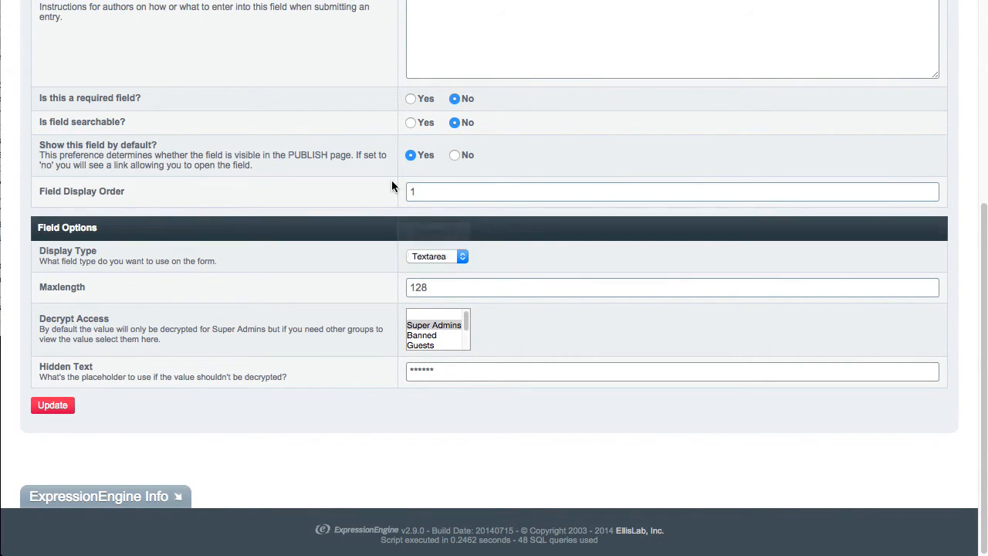
pyautogui.click(55, 405)
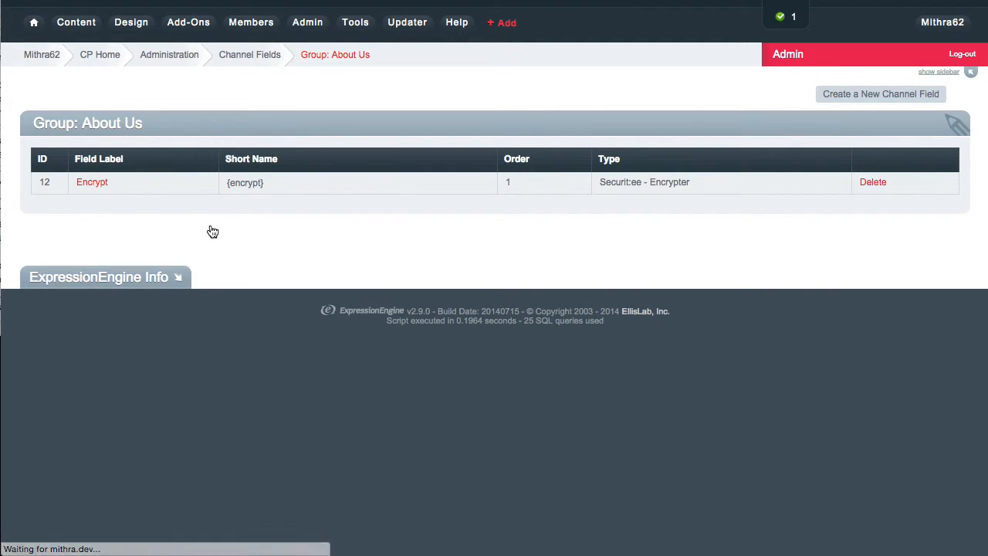
# Step: In a new About entry, type 'testing' into the masked Encrypt password box
pyautogui.moveTo(89, 34)
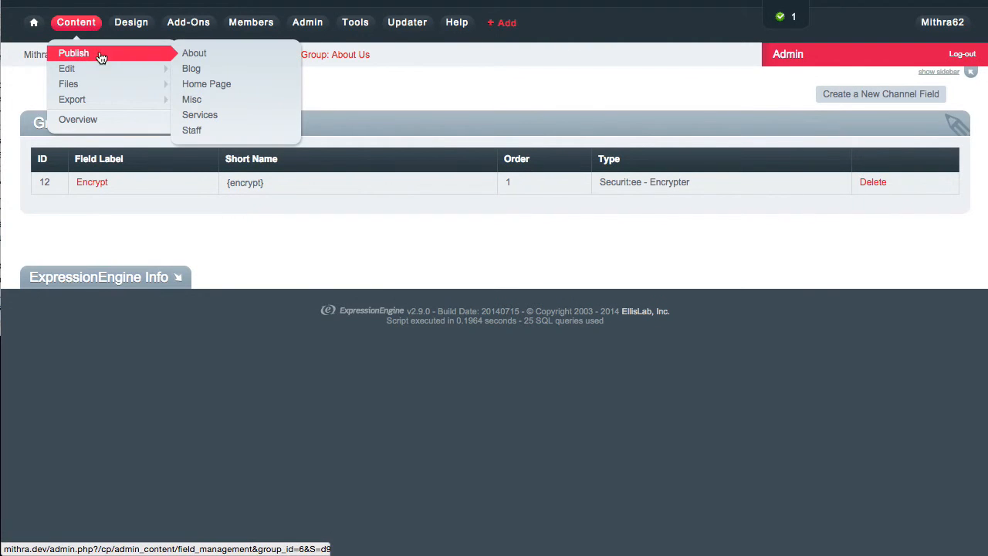
pyautogui.click(212, 57)
pyautogui.click(80, 303)
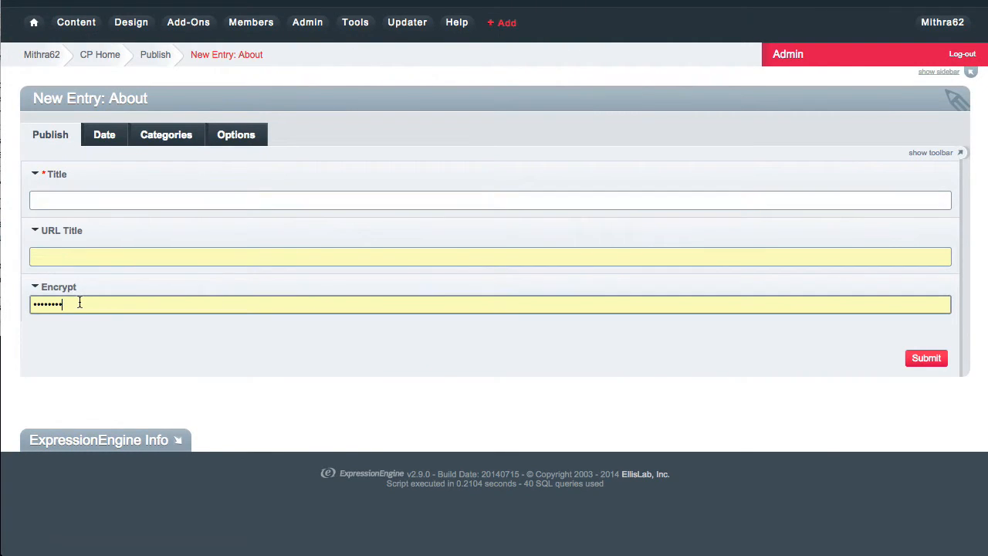
pyautogui.doubleClick(80, 303)
pyautogui.click(61, 287)
pyautogui.click(58, 288)
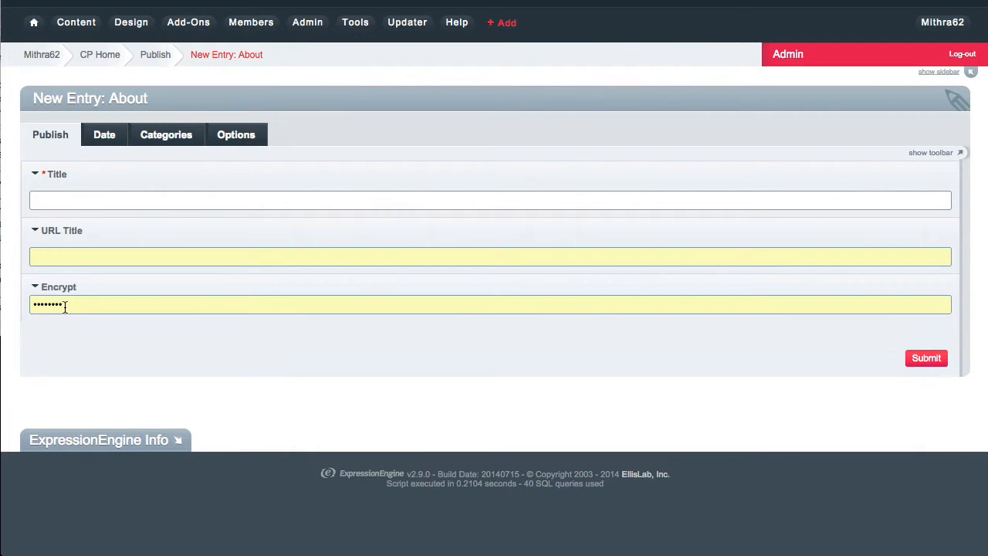
pyautogui.doubleClick(66, 305)
pyautogui.write('test')
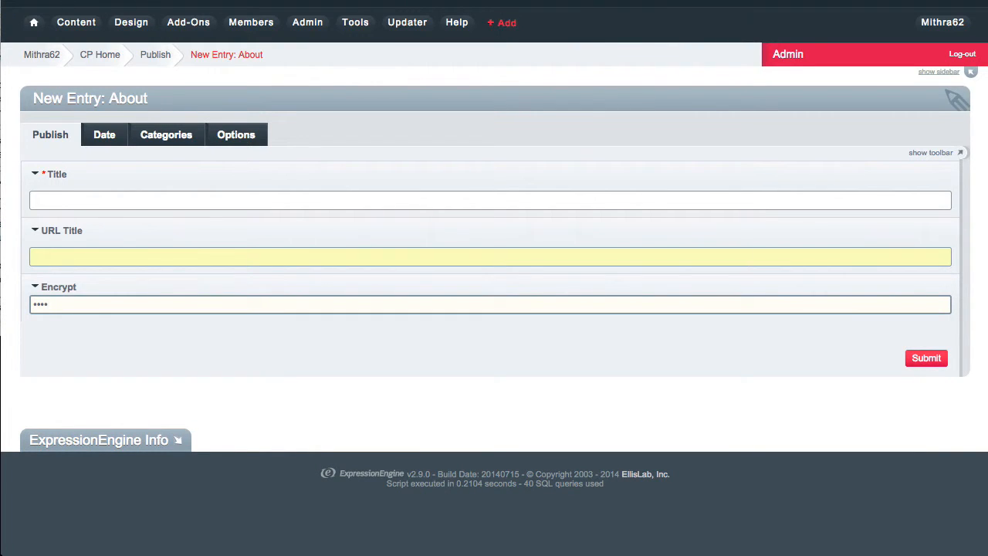
pyautogui.write('ing')
pyautogui.click(213, 203)
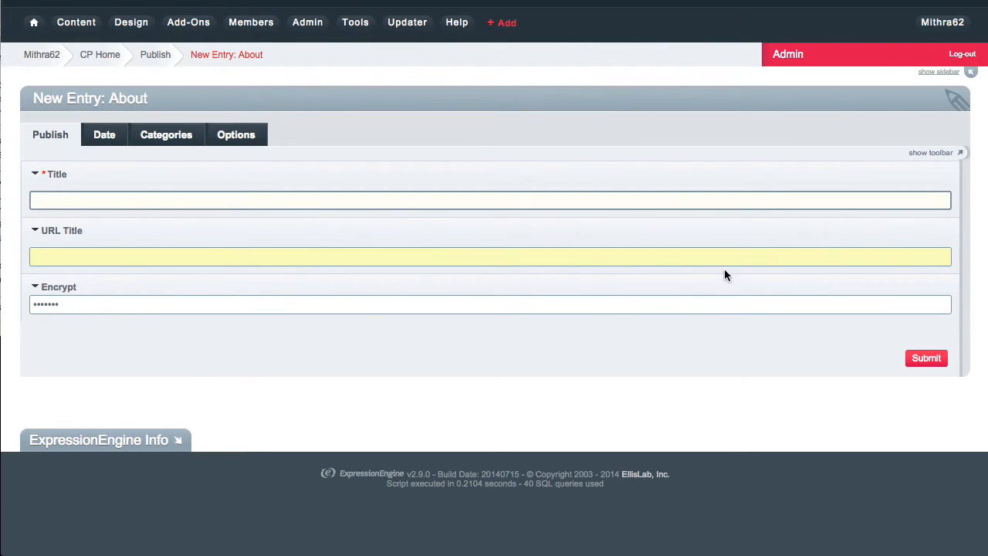